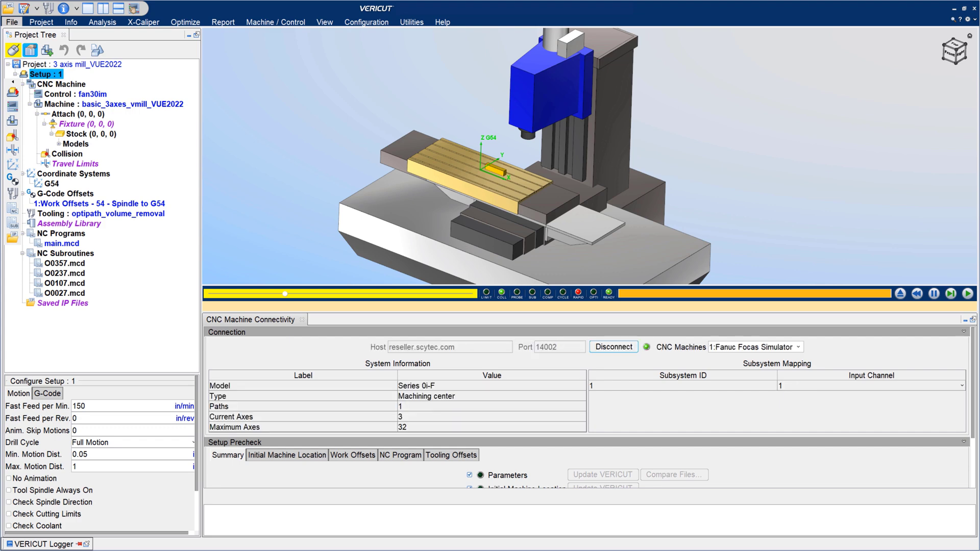
# Scroll the CNC Machine Connectivity panel to reveal all five mismatched Setup Precheck checks.
pyautogui.scroll(-3, 589, 407)
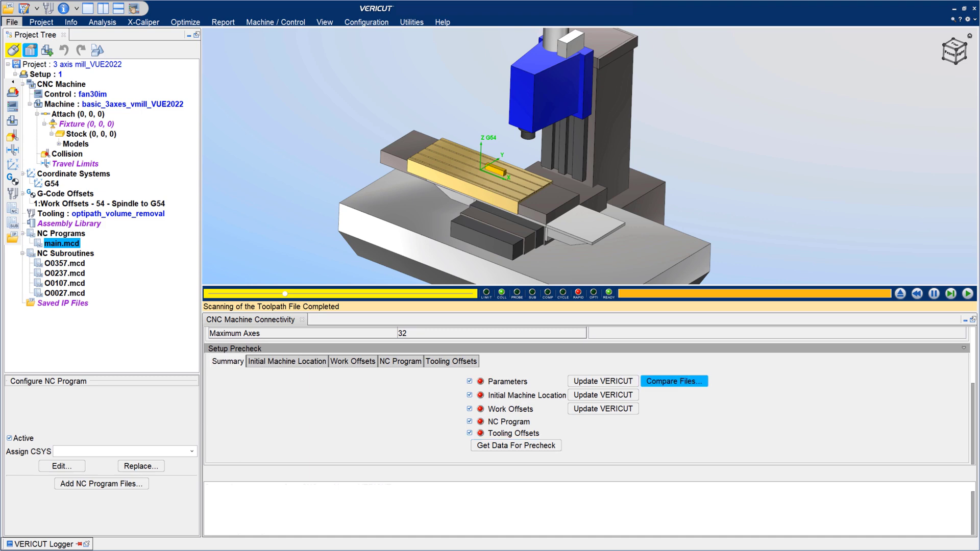
# Diff mcdopti_subs.ini against mcdopti_subs_remote.ini in KDiff3 and select the MP_01243[3]-[5] difference.
pyautogui.click(674, 381)
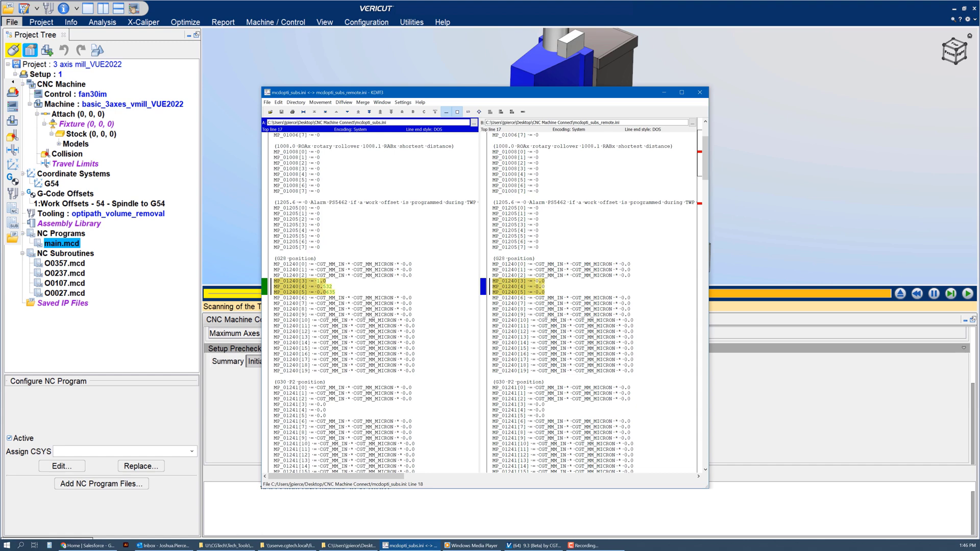
pyautogui.scroll(-17, 484, 301)
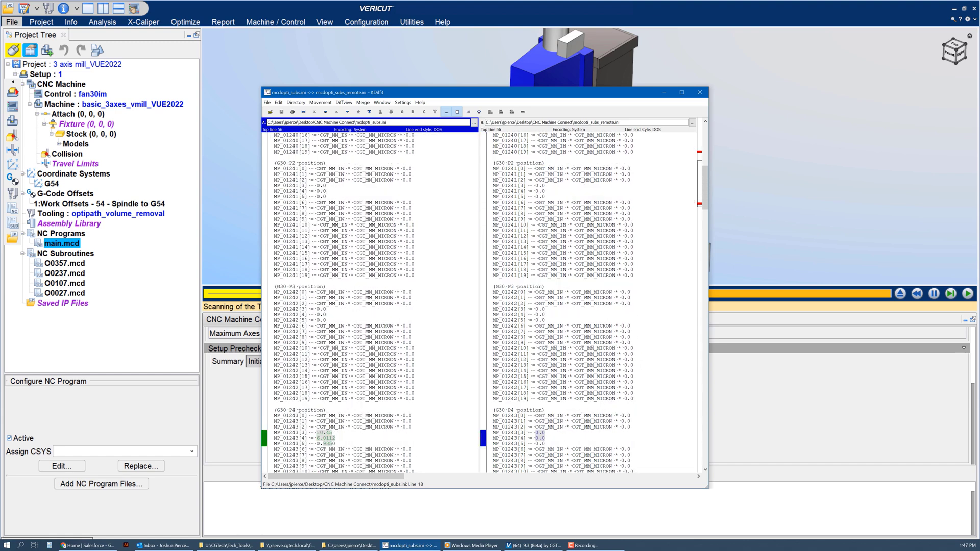
pyautogui.scroll(-2, 484, 301)
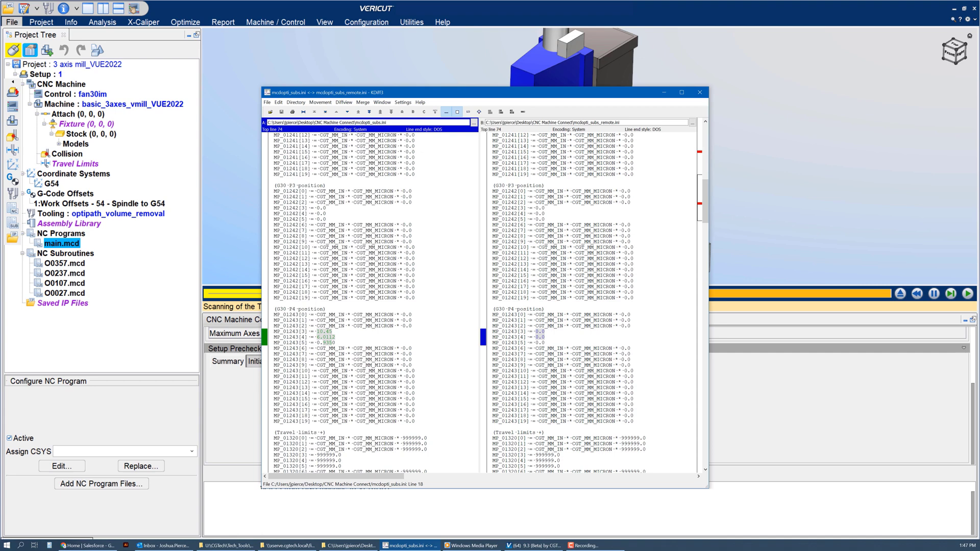
pyautogui.click(490, 336)
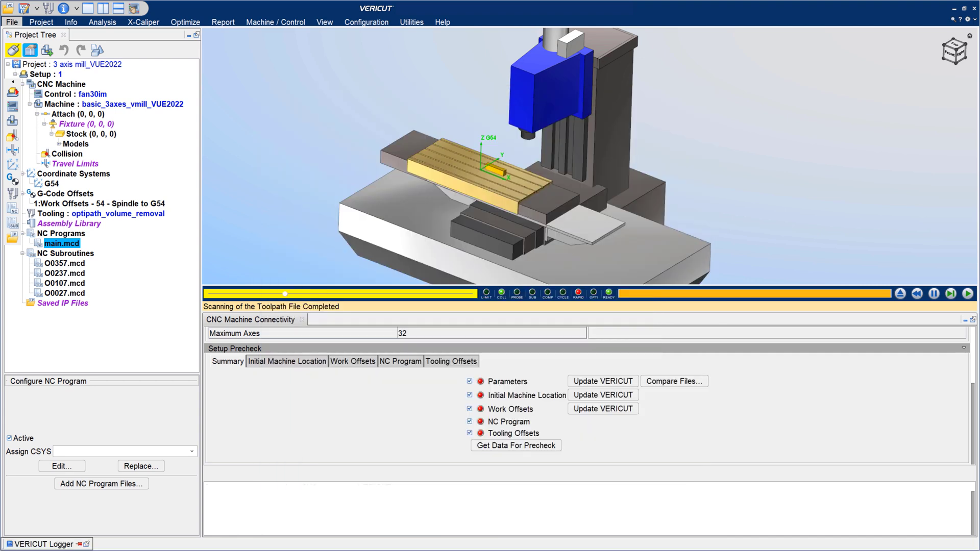
# Take the machine's parameters and initial axis positions into the VERICUT project.
pyautogui.click(603, 381)
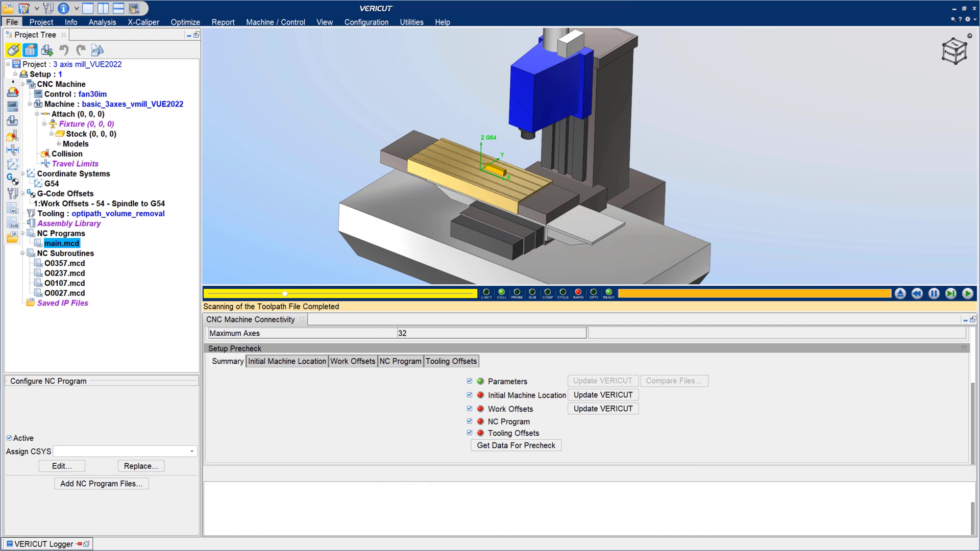
pyautogui.click(314, 361)
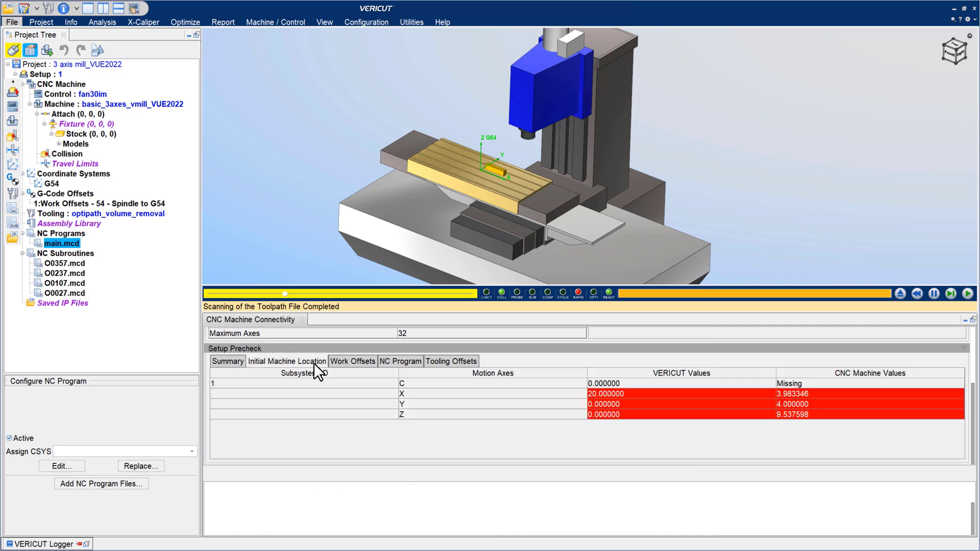
pyautogui.click(233, 361)
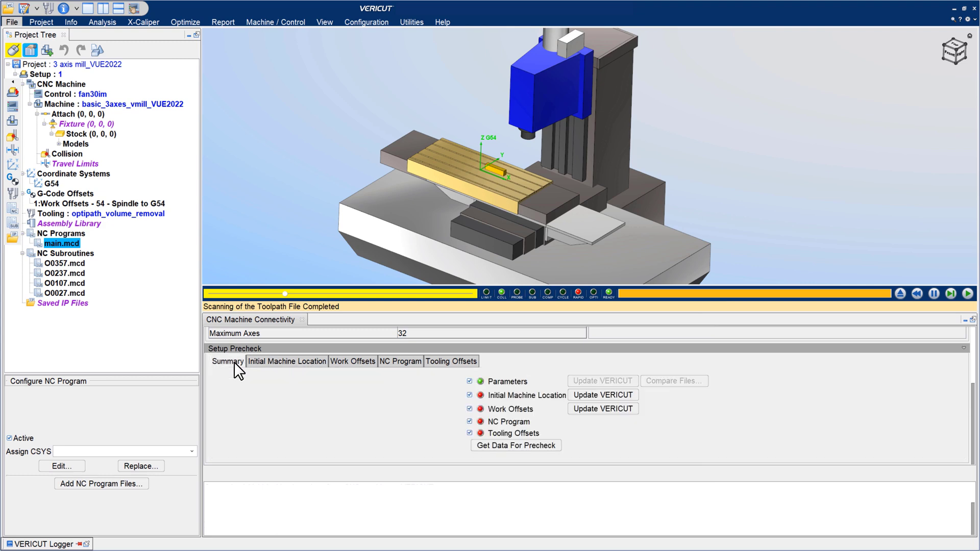
pyautogui.click(595, 397)
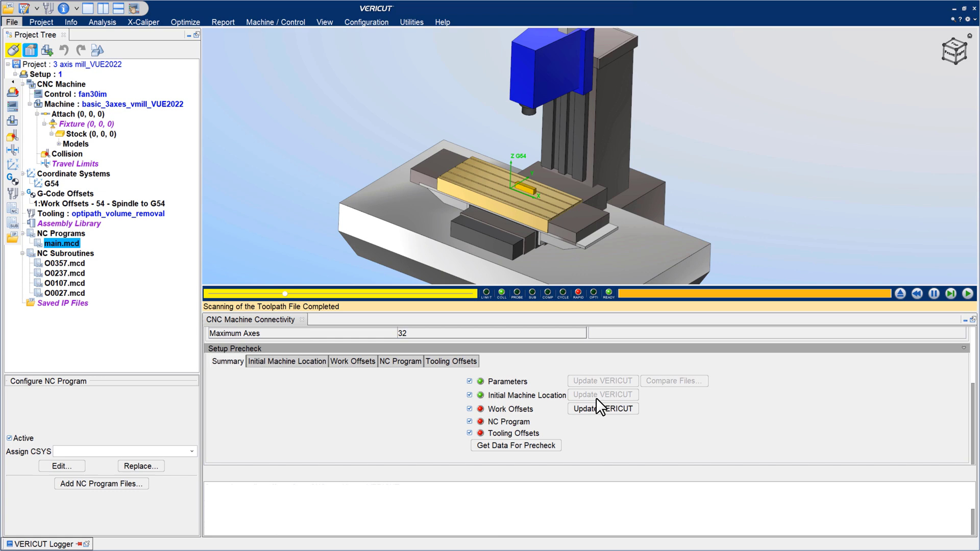
# Replace main.mcd and O0357.mcd with the machine's versions and adopt its G54 work offset.
pyautogui.click(358, 359)
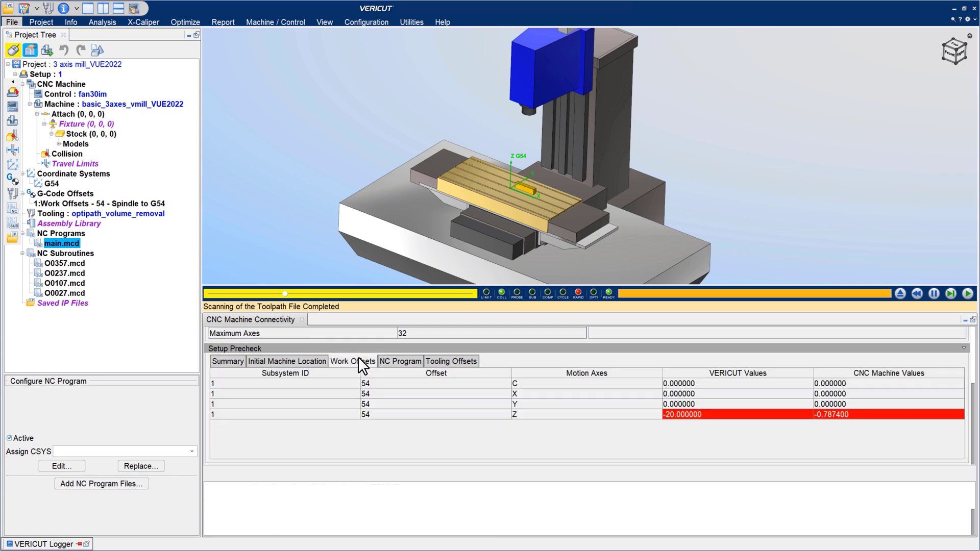
pyautogui.click(403, 361)
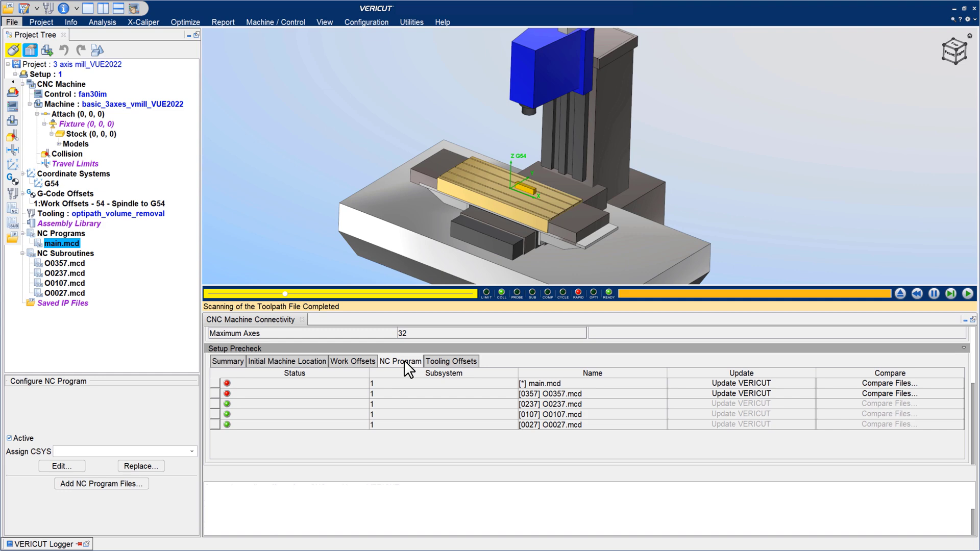
pyautogui.click(725, 382)
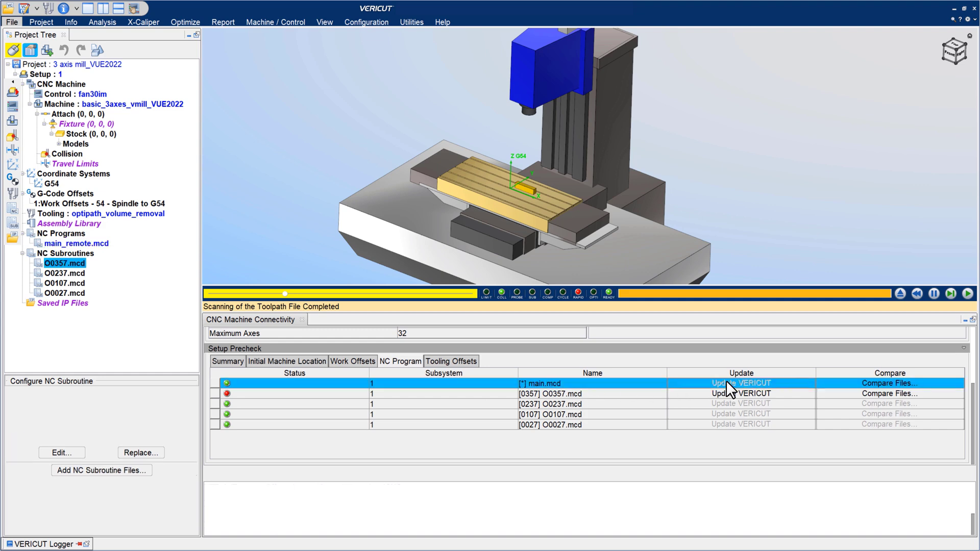
pyautogui.click(726, 393)
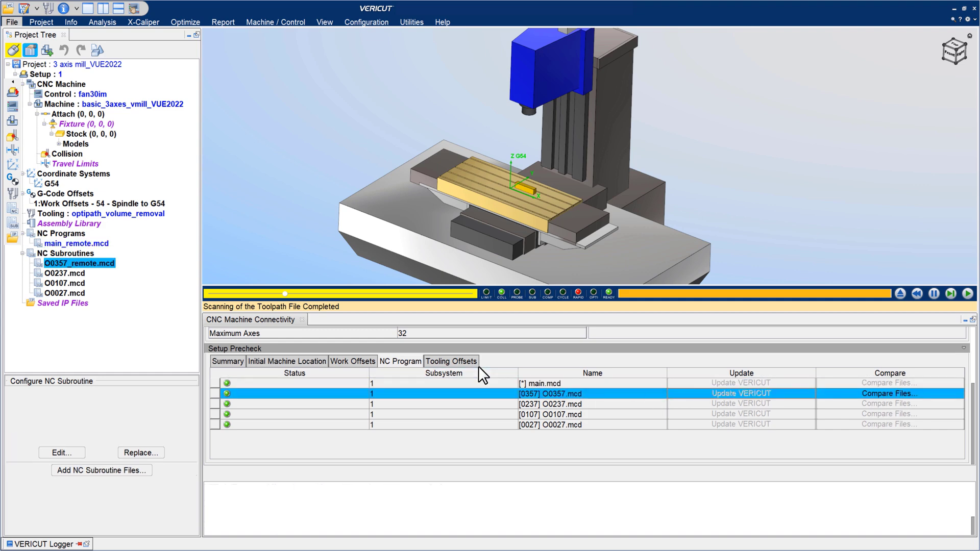
pyautogui.click(232, 361)
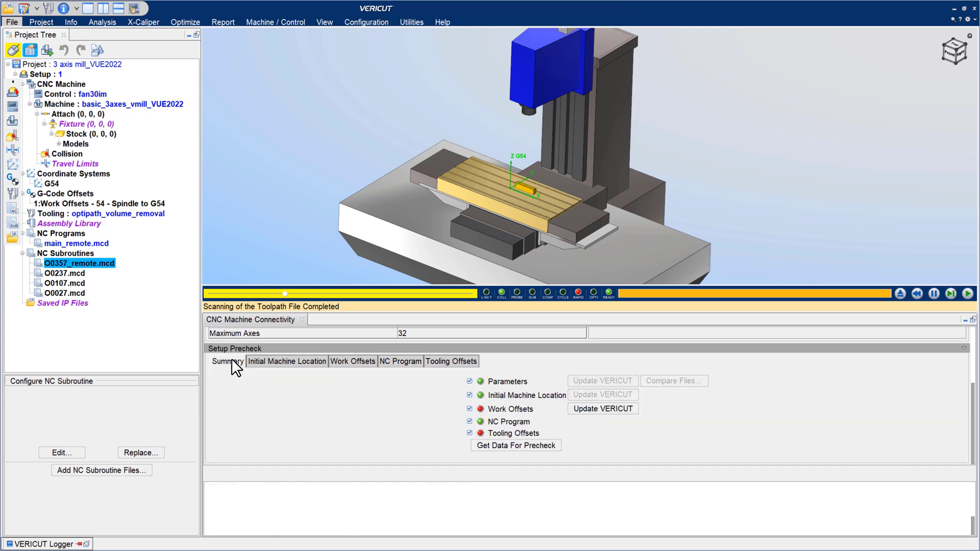
pyautogui.click(591, 408)
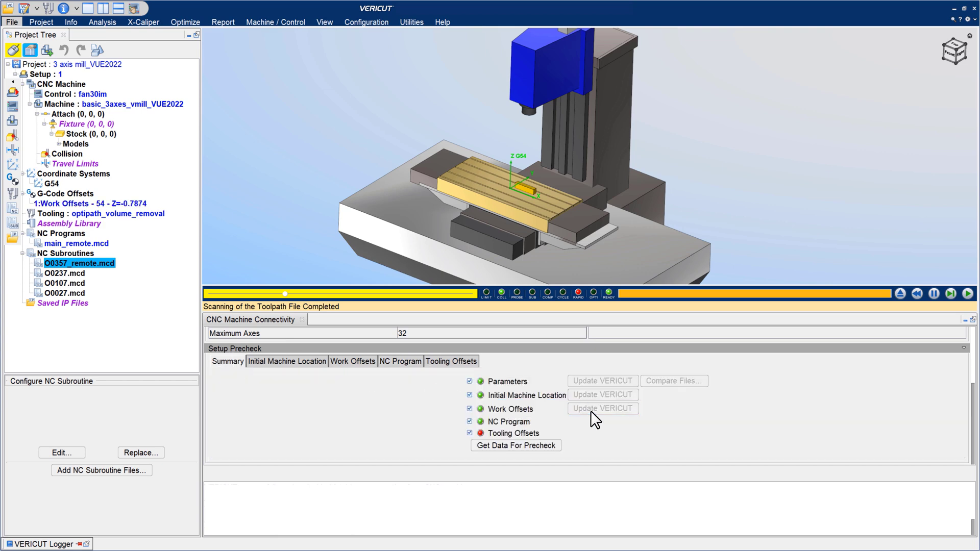
# Check the tooling offset comparison, then preview the HAAS TR160, KURT D100 and Lang Makro-Grip assemblies.
pyautogui.click(460, 361)
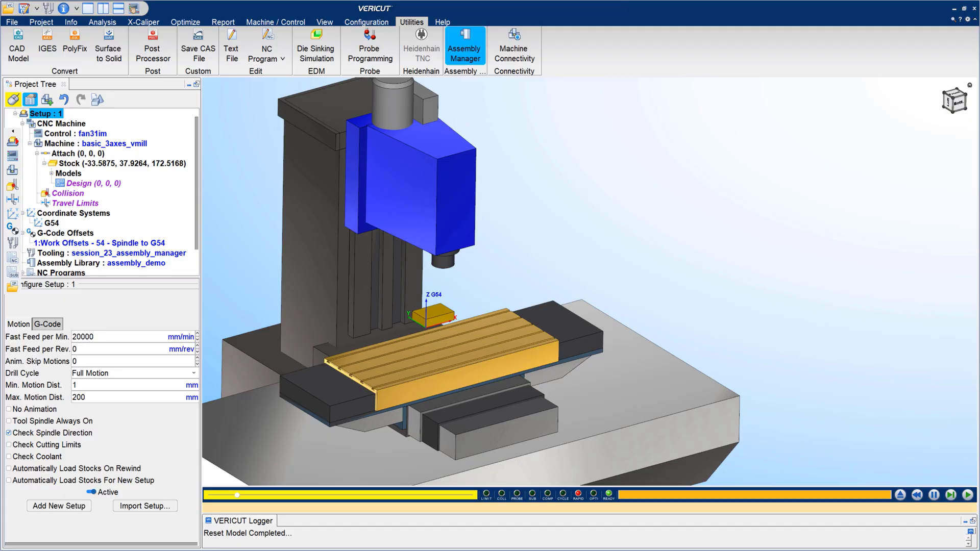
pyautogui.click(464, 48)
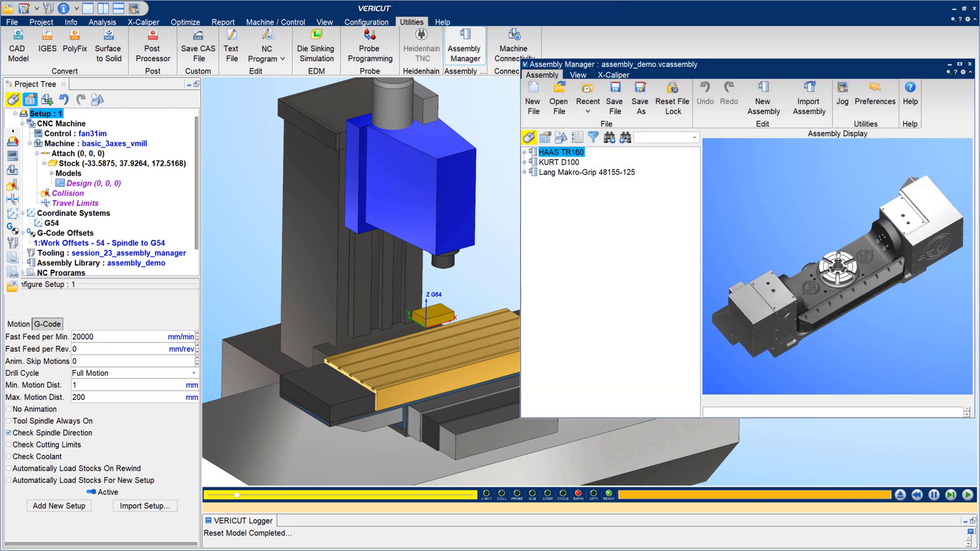
pyautogui.click(559, 162)
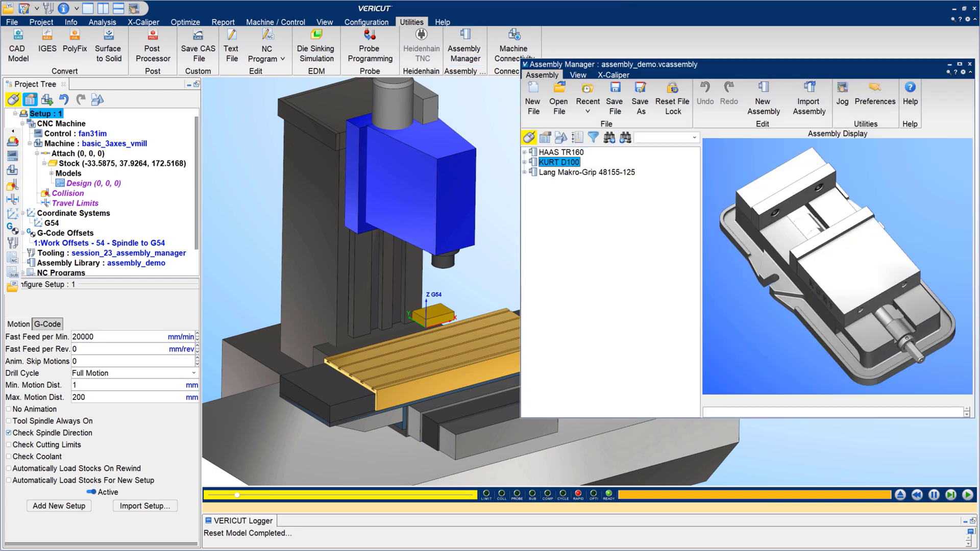
pyautogui.click(587, 172)
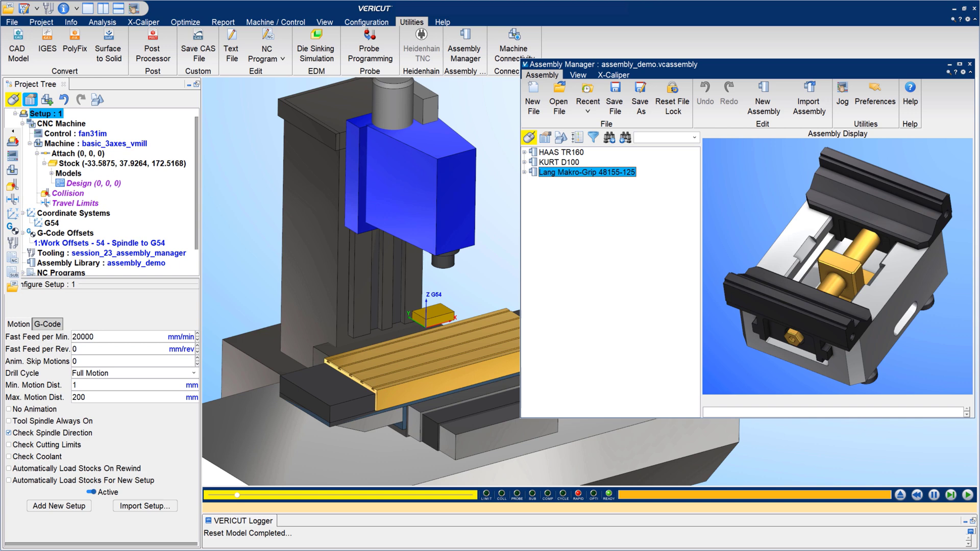
pyautogui.click(561, 152)
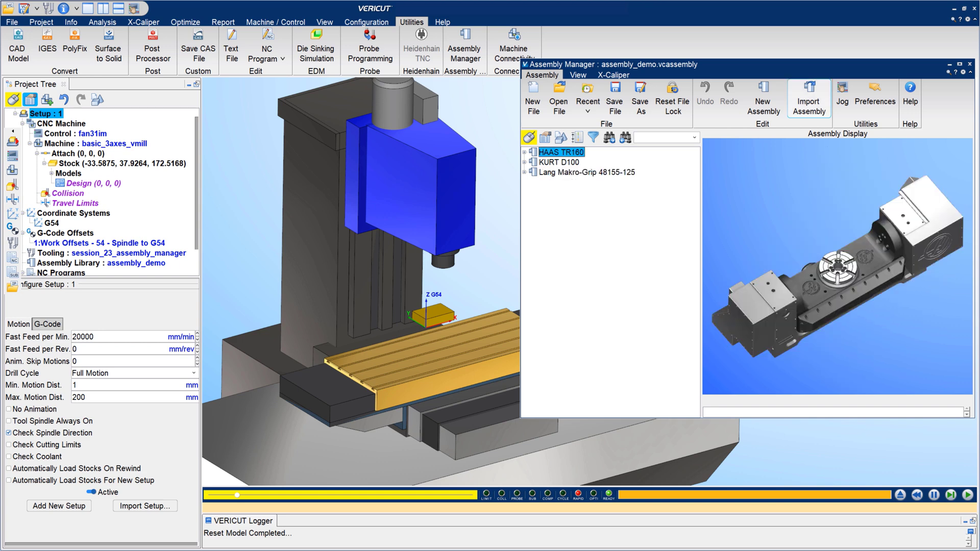
# Jog the TR160 A axis to about -40.8°, then attach the KURT D100 vise to the machine.
pyautogui.click(842, 97)
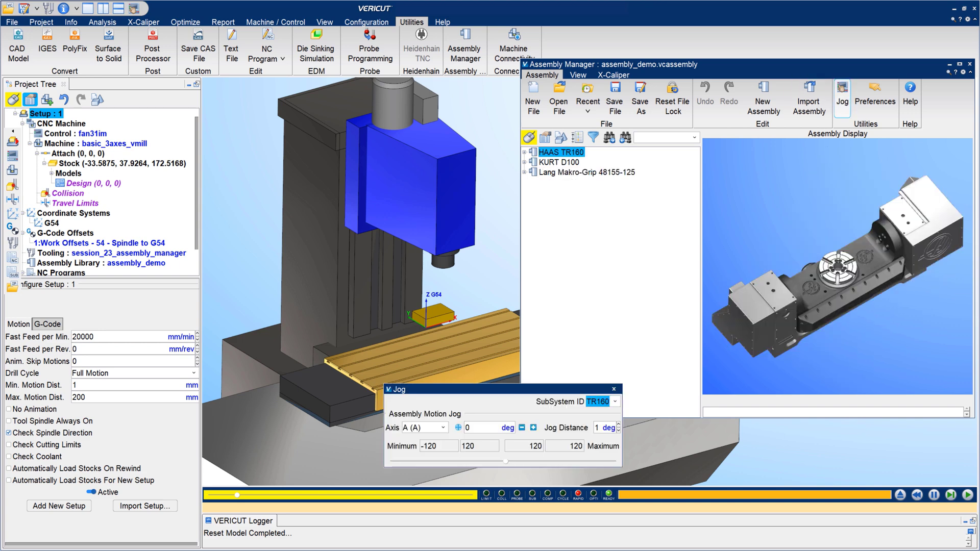
pyautogui.moveTo(505, 461); pyautogui.dragTo(537, 461)
pyautogui.click(559, 162)
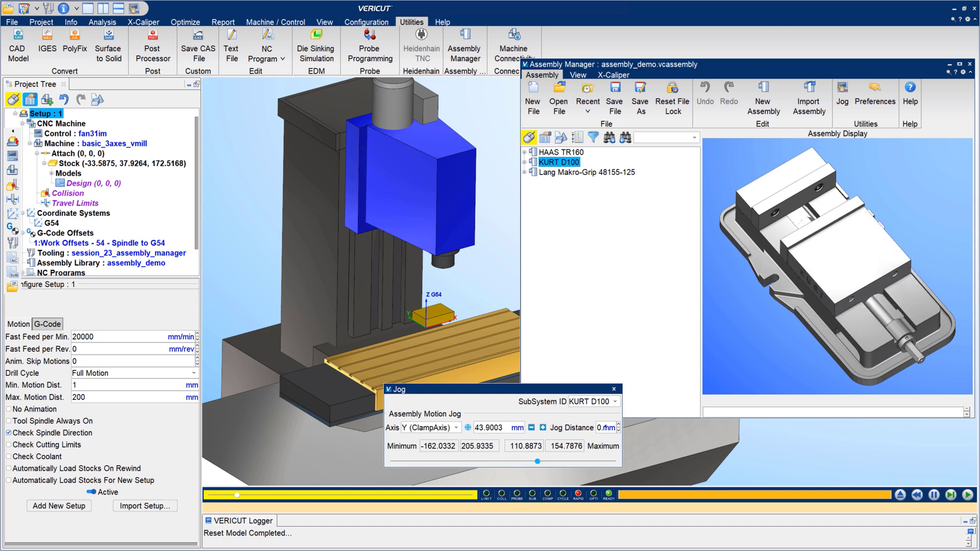
pyautogui.click(613, 390)
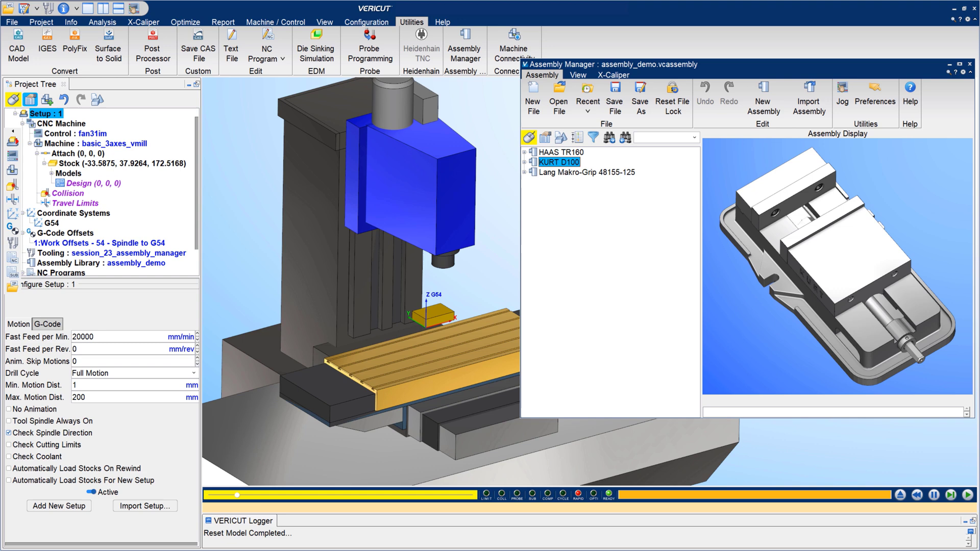
pyautogui.moveTo(548, 162); pyautogui.dragTo(80, 158)
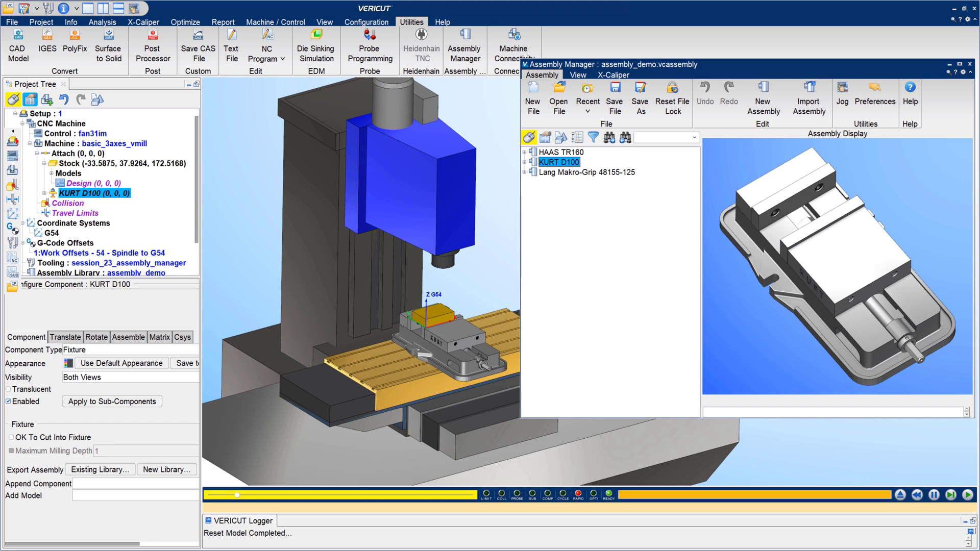
pyautogui.click(969, 63)
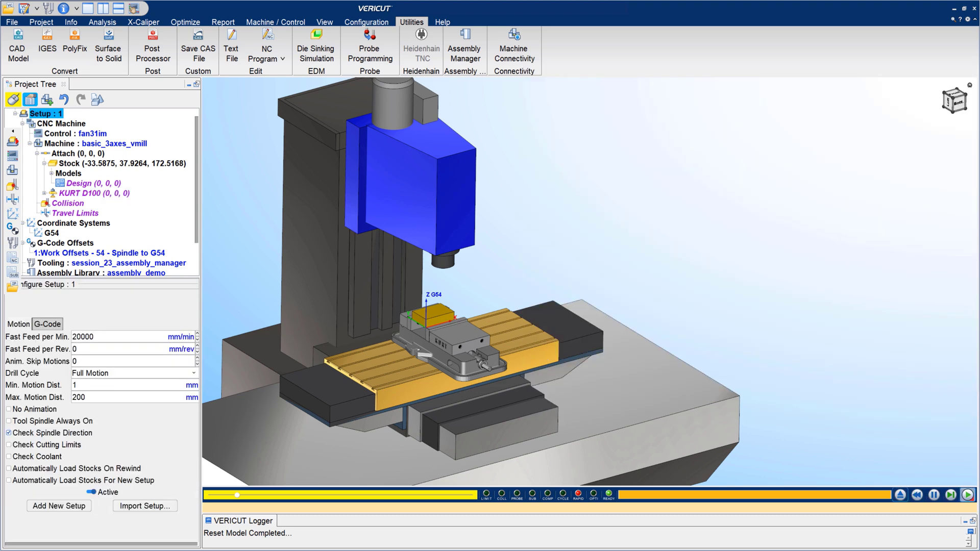
# Run and pause the Grob G350 simulation, then bring up the Status window's context menu.
pyautogui.click(967, 495)
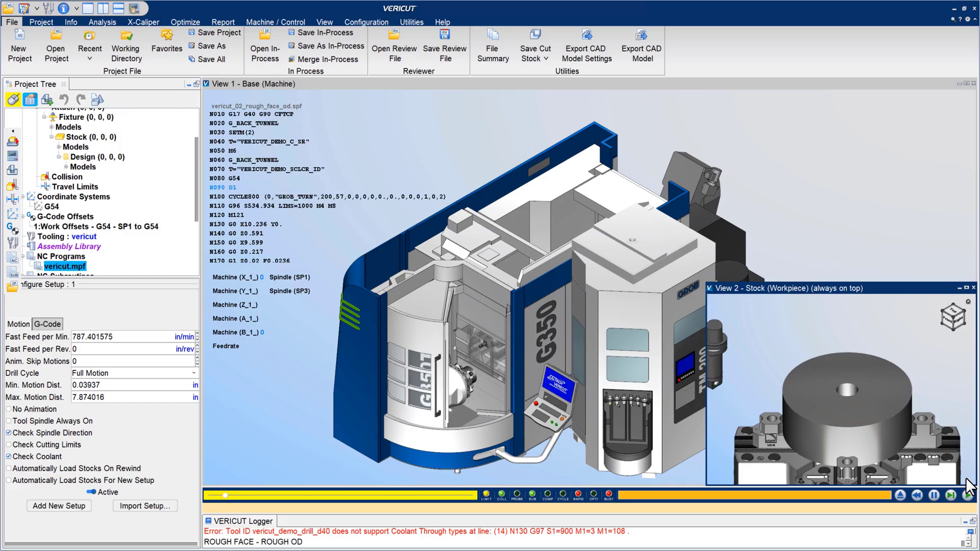
pyautogui.click(967, 494)
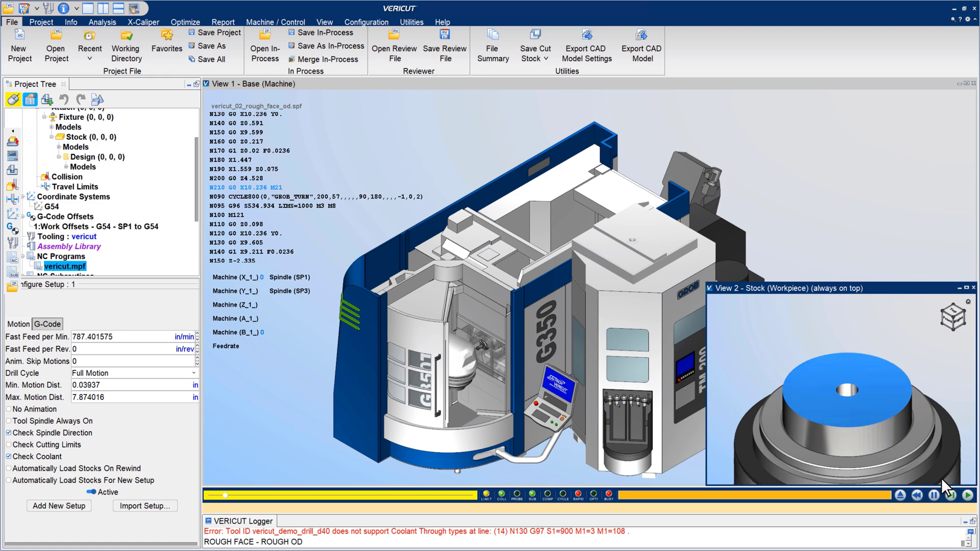
pyautogui.click(934, 494)
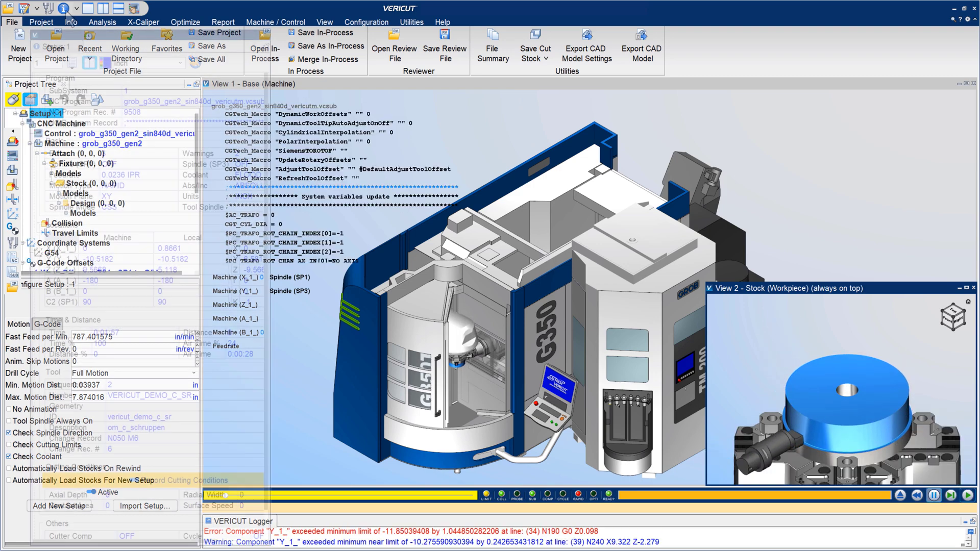
pyautogui.rightClick(220, 90)
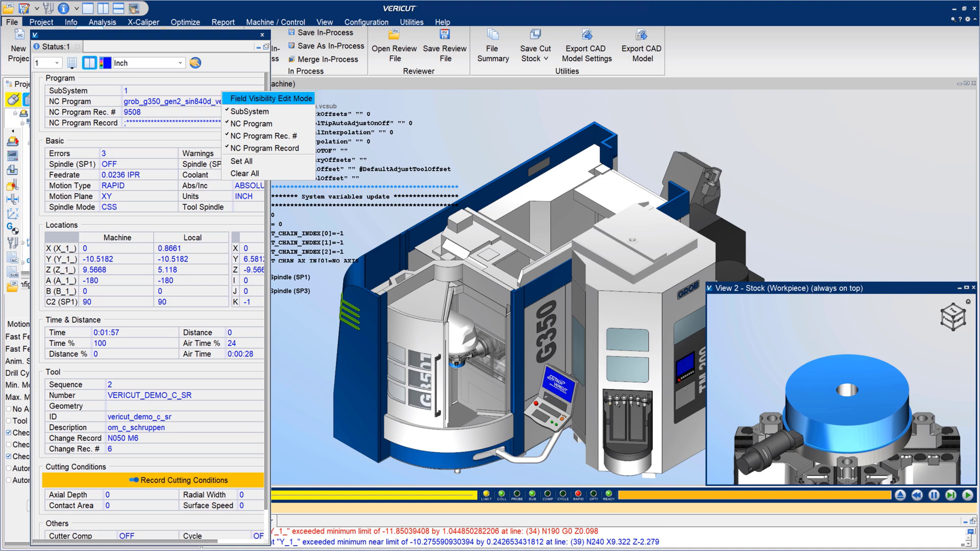
# Hide the C2 (SP1) machine and local rows and the Tool Tip columns in Status.
pyautogui.click(240, 98)
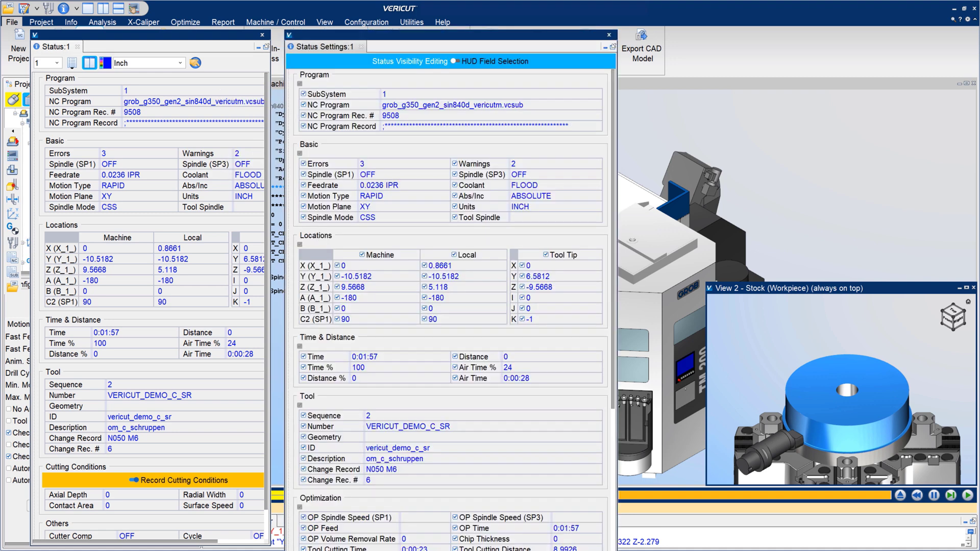
pyautogui.click(337, 318)
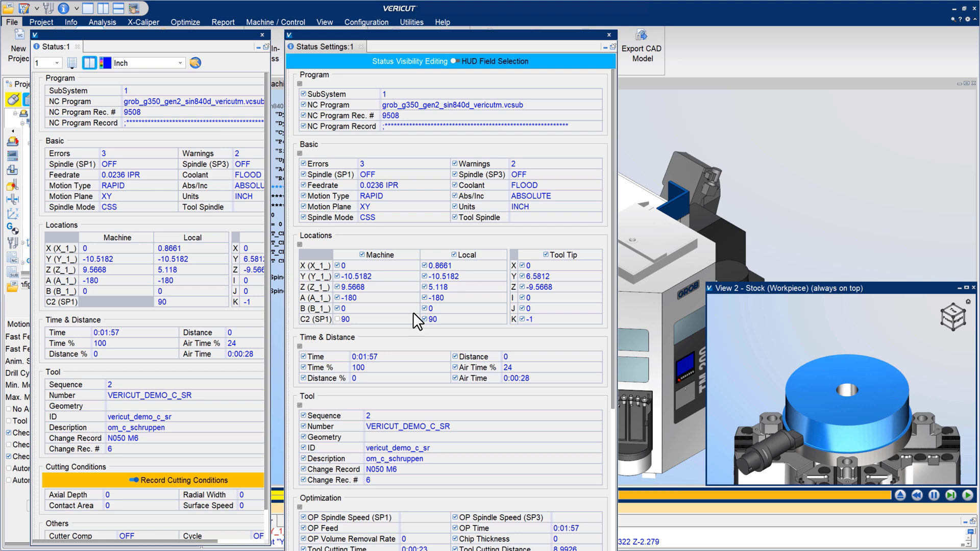
pyautogui.click(424, 319)
pyautogui.click(546, 254)
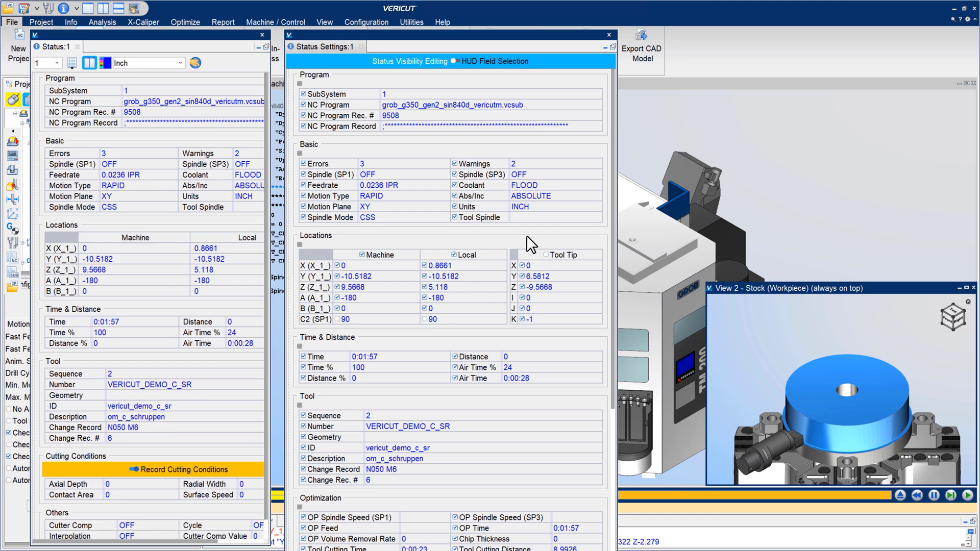
# Add a HUD at the view's upper right showing the Errors and Warnings counts.
pyautogui.click(457, 61)
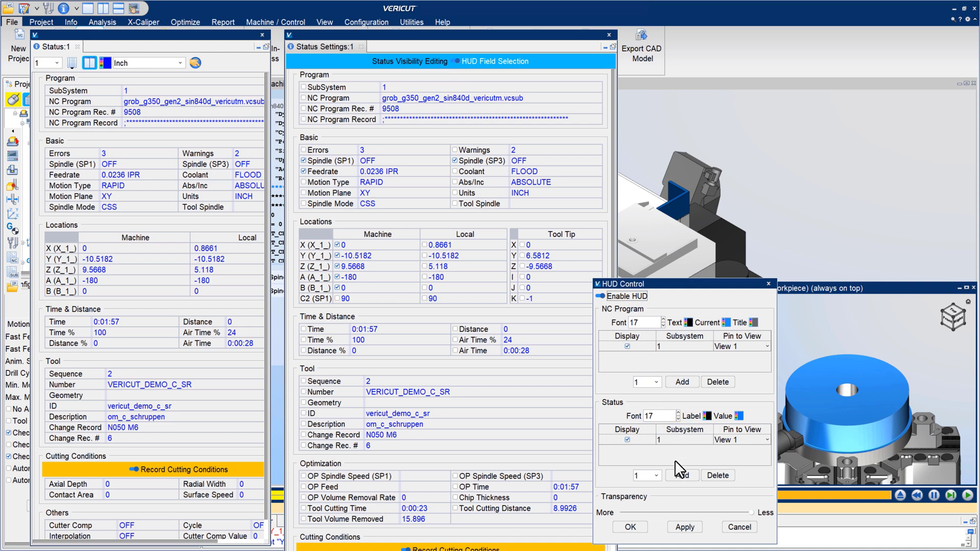
pyautogui.click(680, 475)
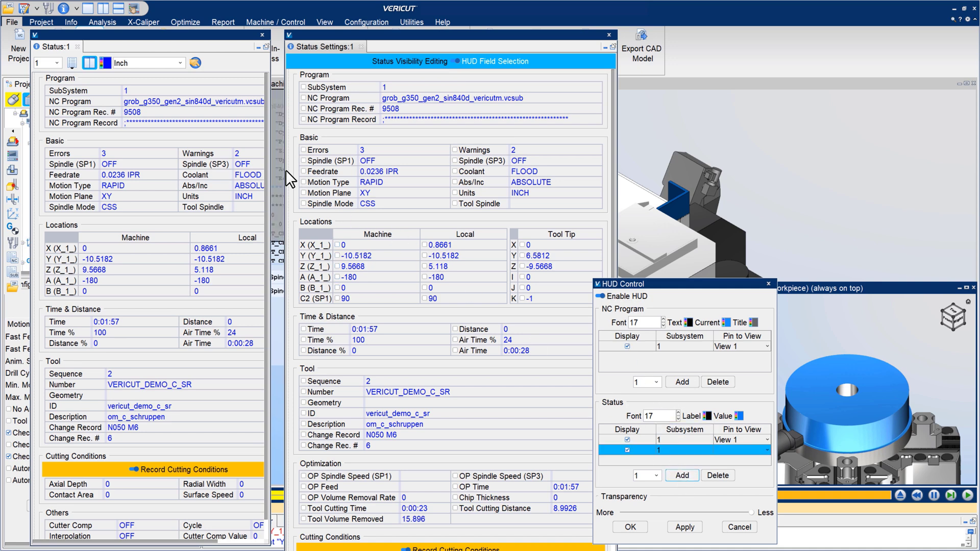
pyautogui.click(880, 176)
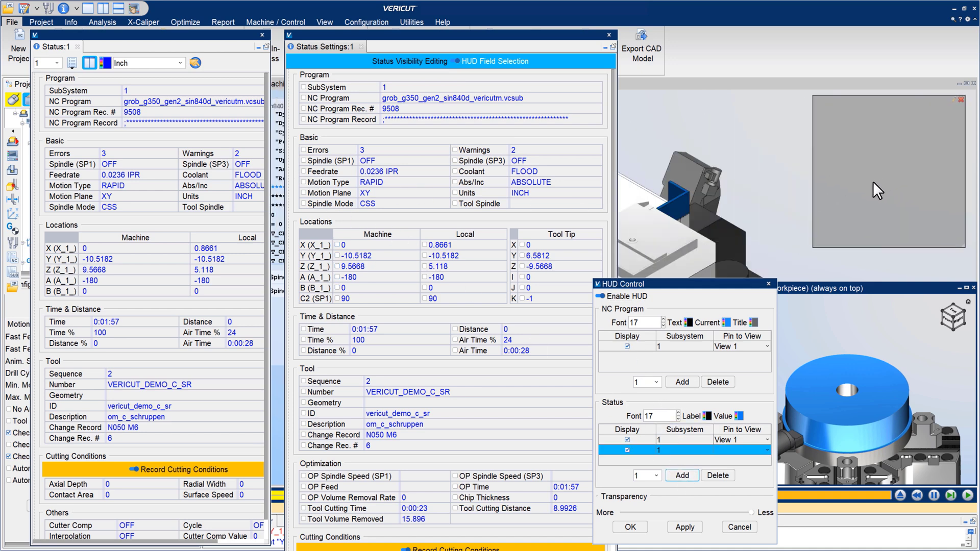
pyautogui.click(303, 150)
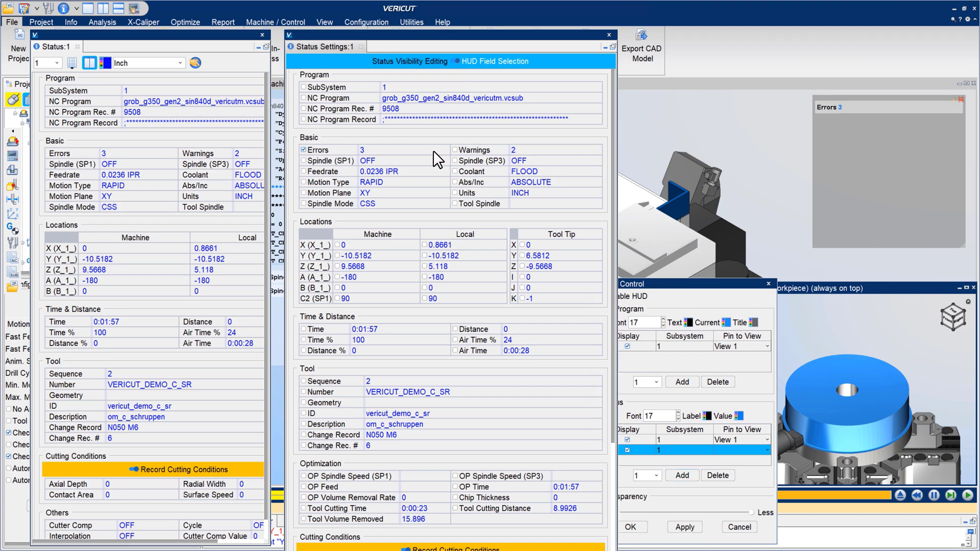
pyautogui.click(454, 149)
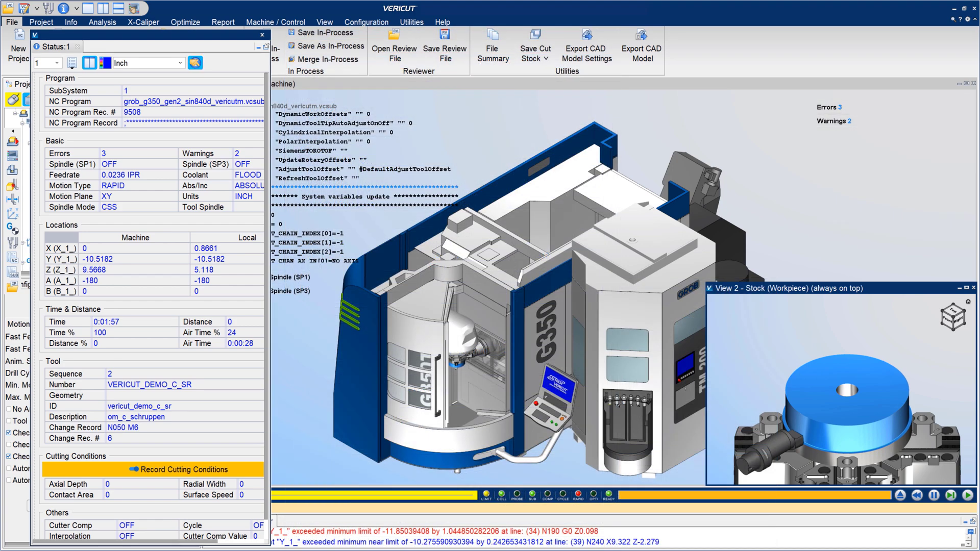
pyautogui.click(195, 62)
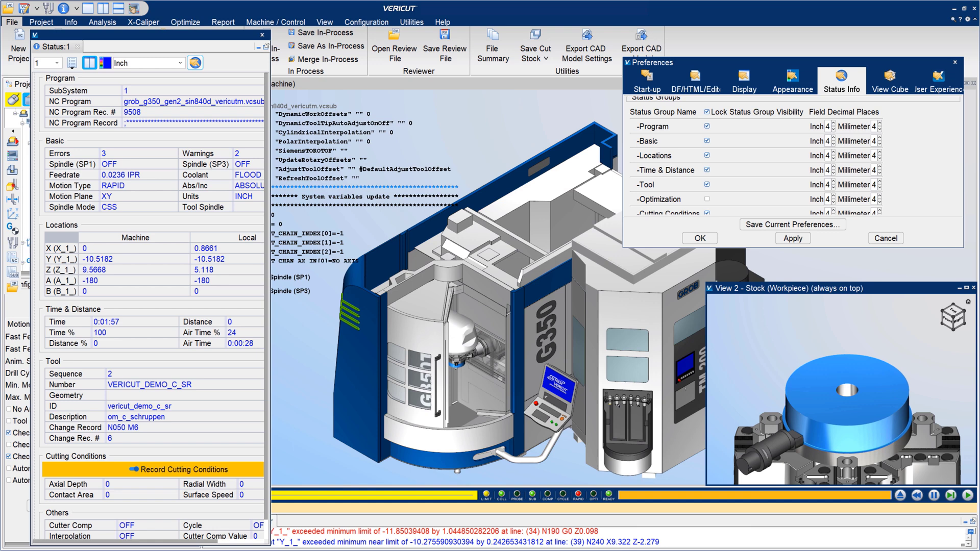
pyautogui.click(707, 113)
pyautogui.click(708, 112)
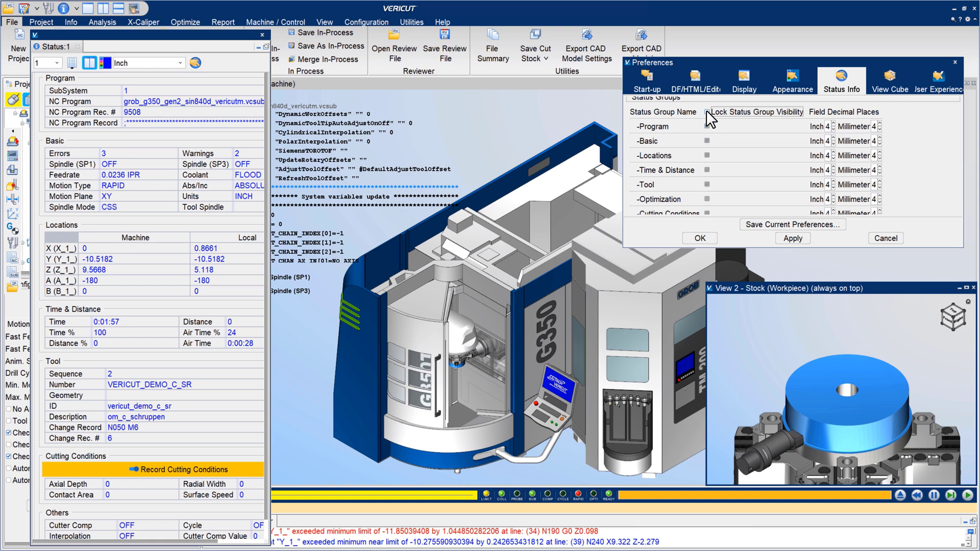
pyautogui.click(707, 112)
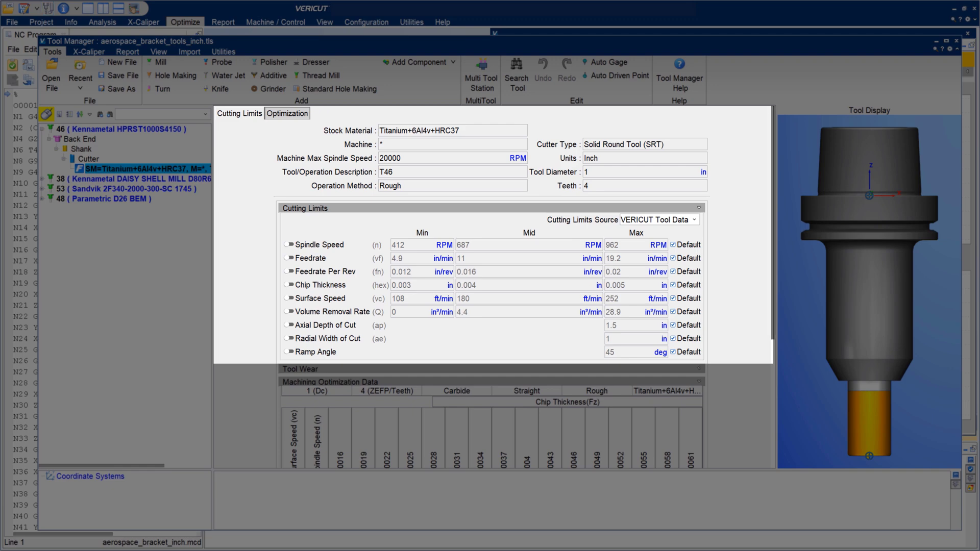
# Scroll tool 46's Optimization tab down to the Machining Optimization Data table.
pyautogui.scroll(-5, 493, 286)
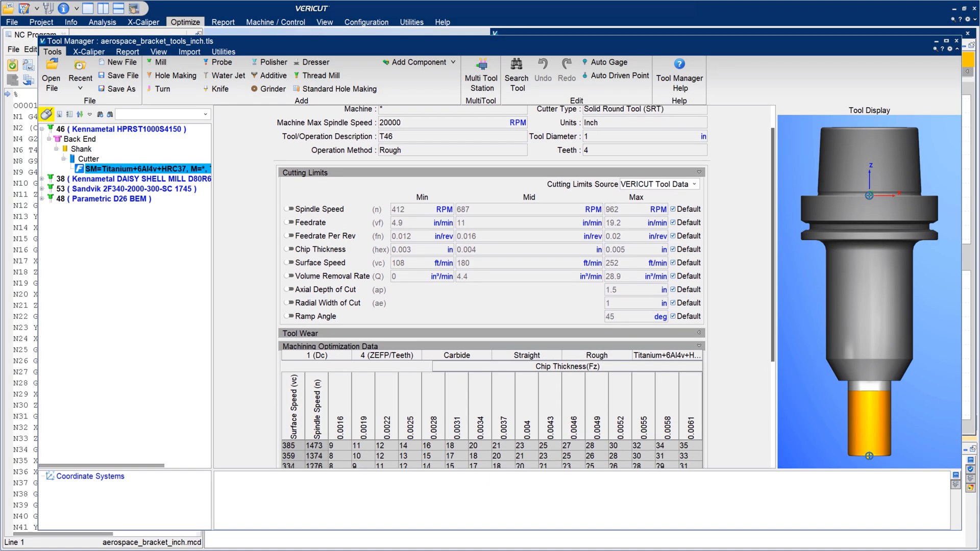
pyautogui.scroll(-3, 493, 286)
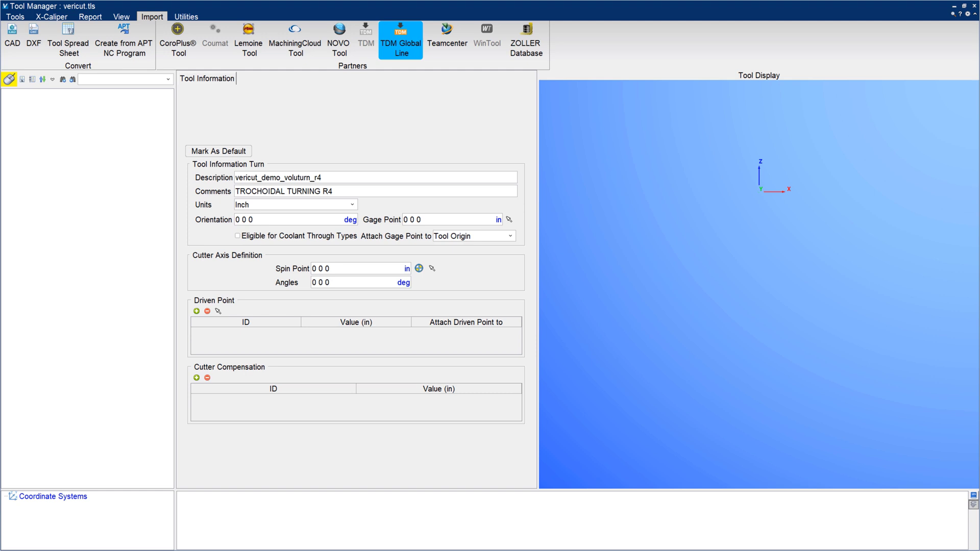
# Import the CON-ROD 83410 list with inserts from TDM Global Line and view tool 3420.
pyautogui.click(400, 41)
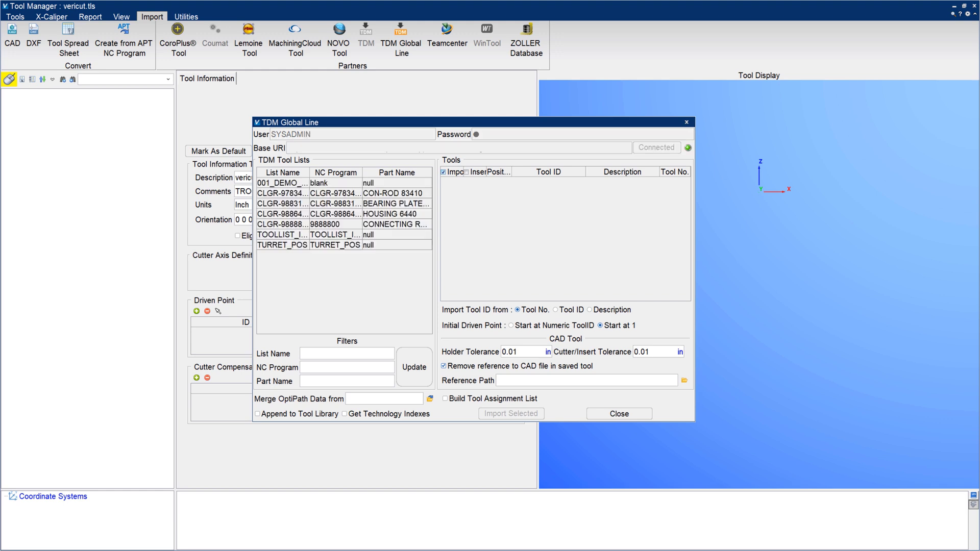
pyautogui.click(283, 193)
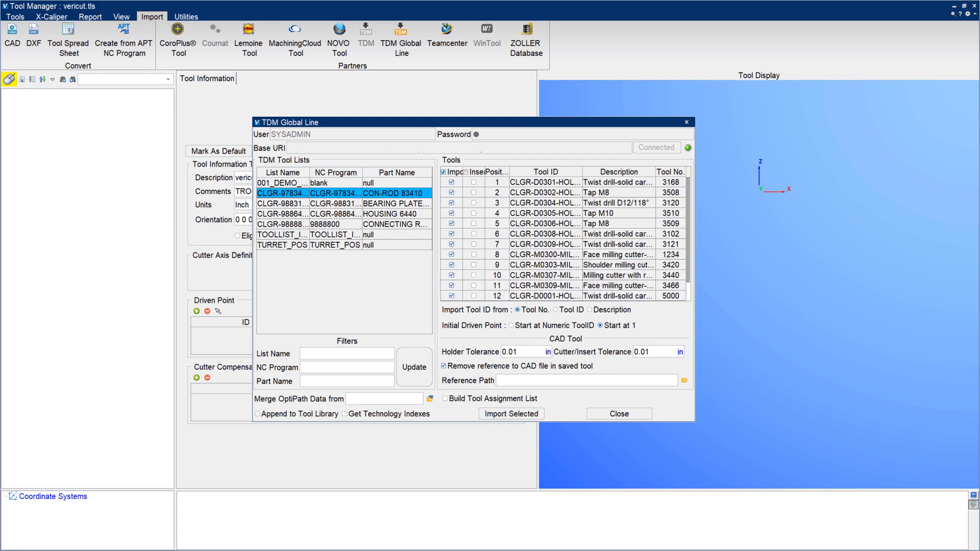
pyautogui.click(465, 172)
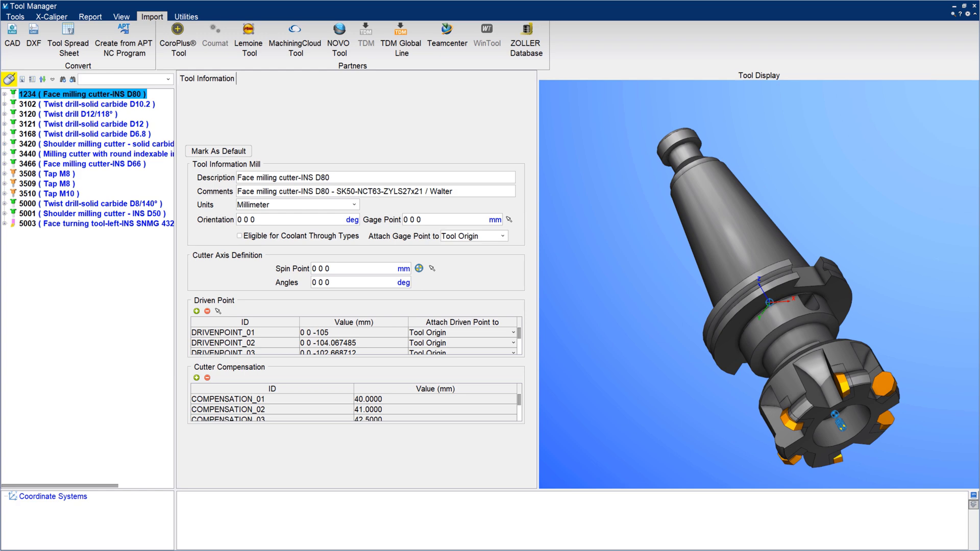
pyautogui.click(97, 144)
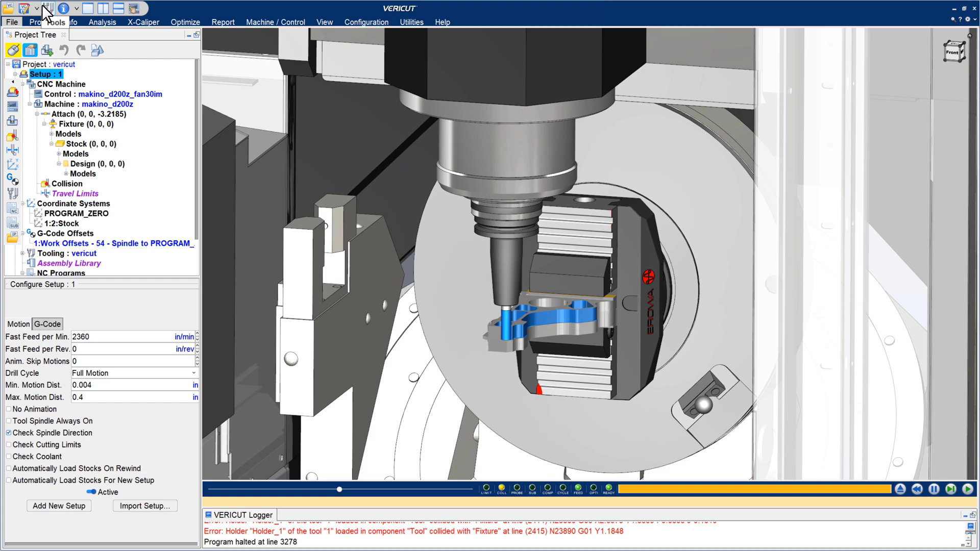
# Open Tool Manager from the quick access toolbar, showing tool 2 MILL_D0.398_R0.5 among six tools.
pyautogui.click(47, 8)
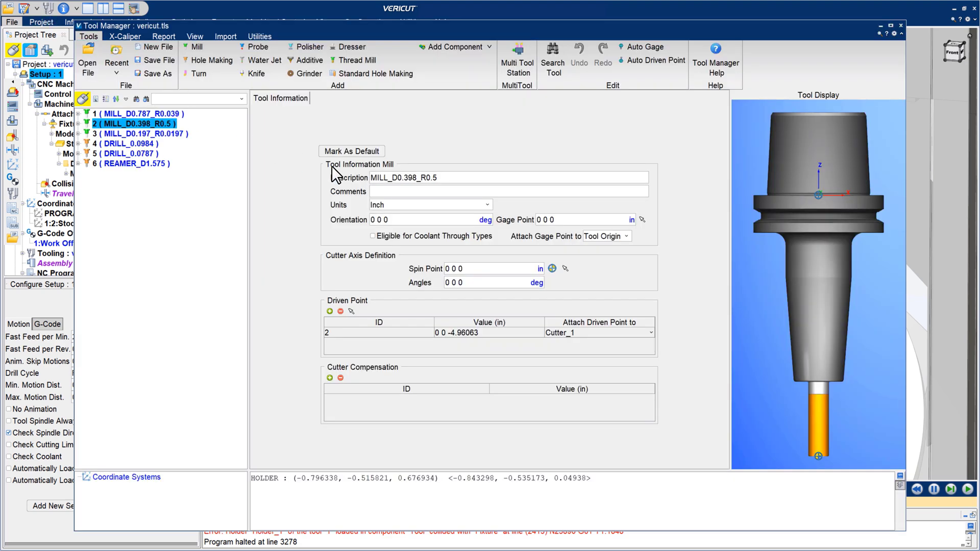
# Attach tool 2's gage point to Holder_1 and inspect the holder in Tool Display.
pyautogui.click(627, 236)
pyautogui.click(618, 258)
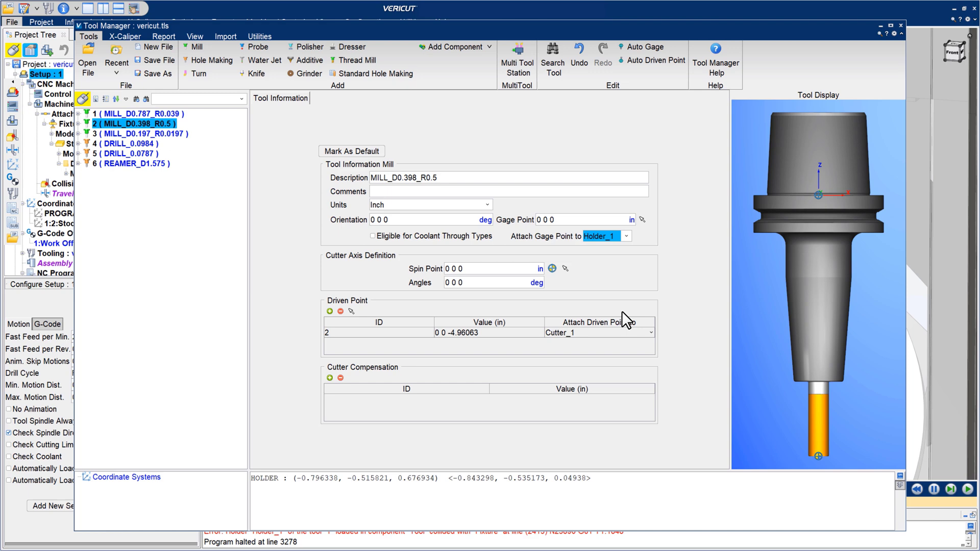
pyautogui.click(797, 249)
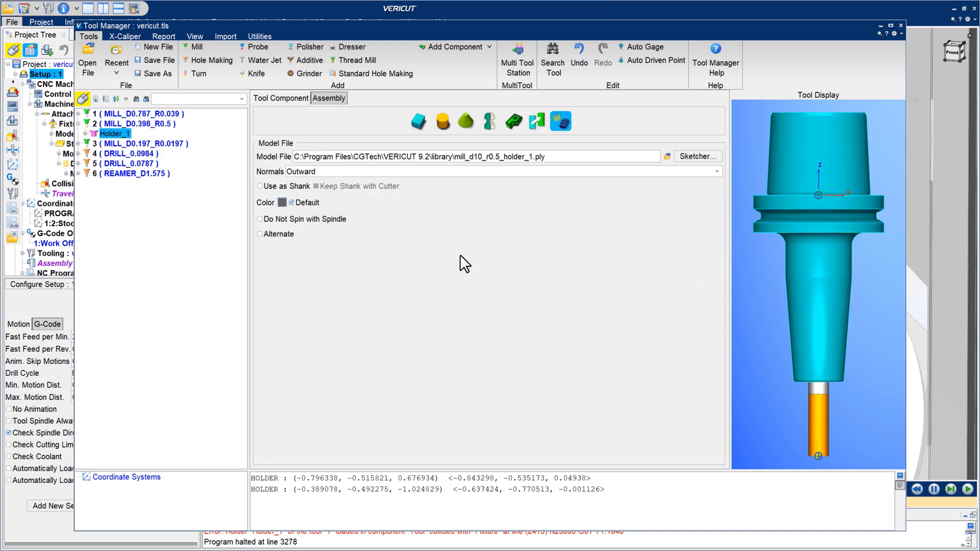
# Attach the gage point to Holder_3 with Keep Shank with Cutter enabled.
pyautogui.rightClick(116, 135)
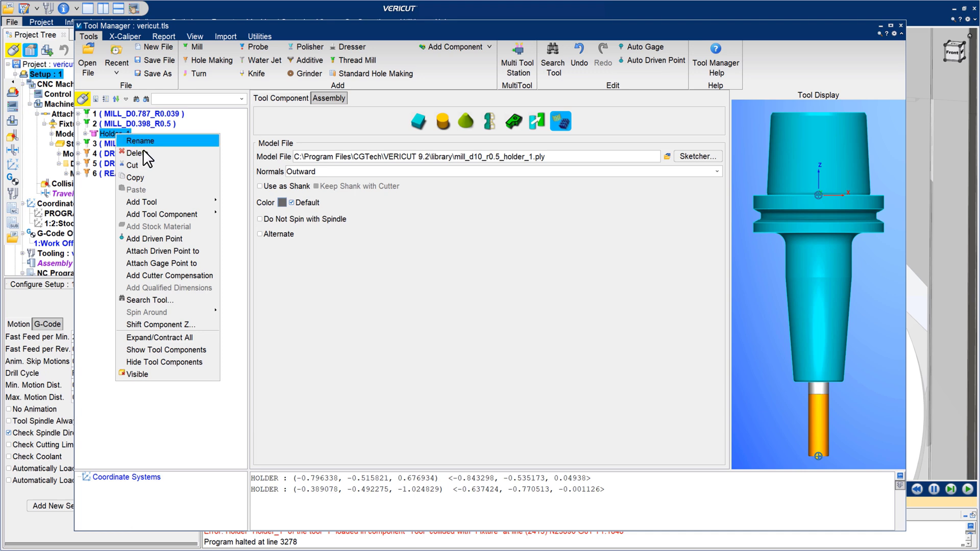
pyautogui.click(152, 262)
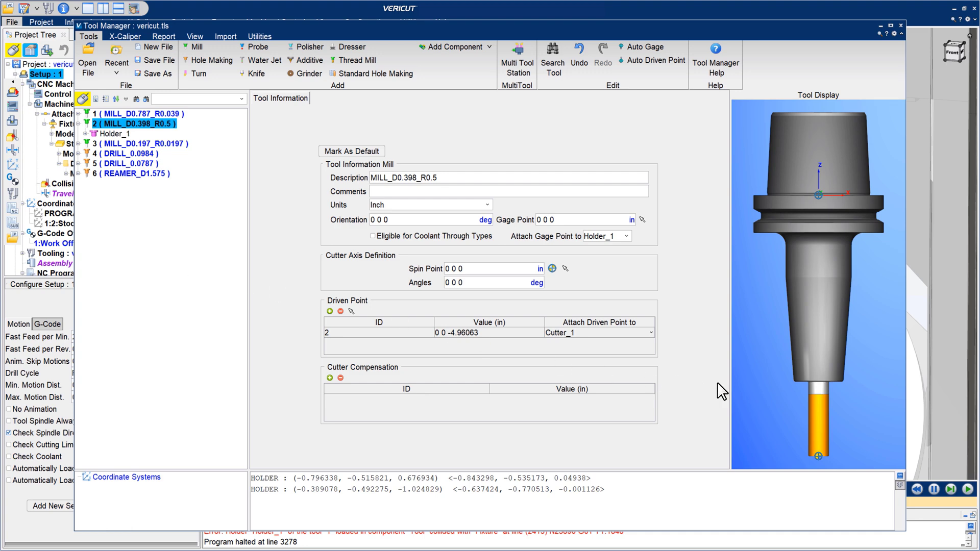
pyautogui.click(816, 386)
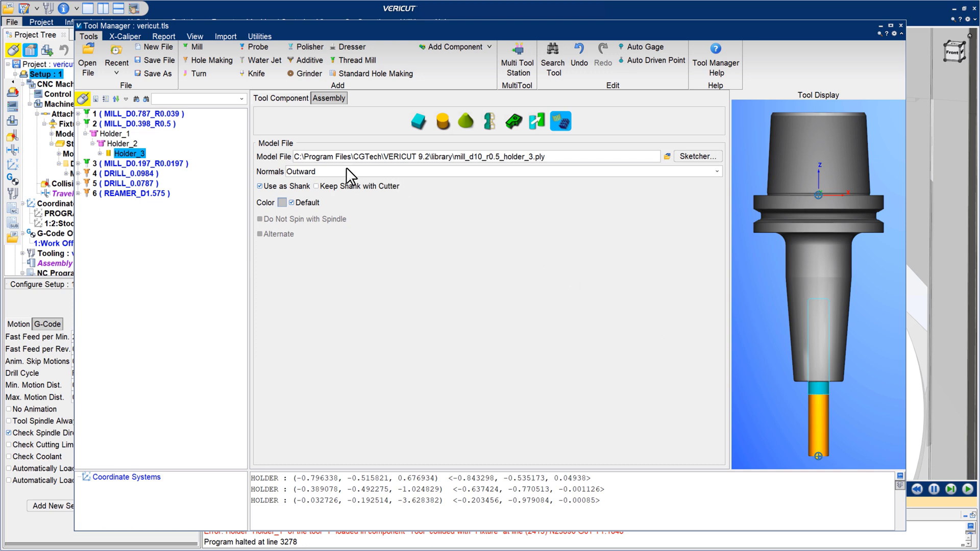
pyautogui.click(316, 186)
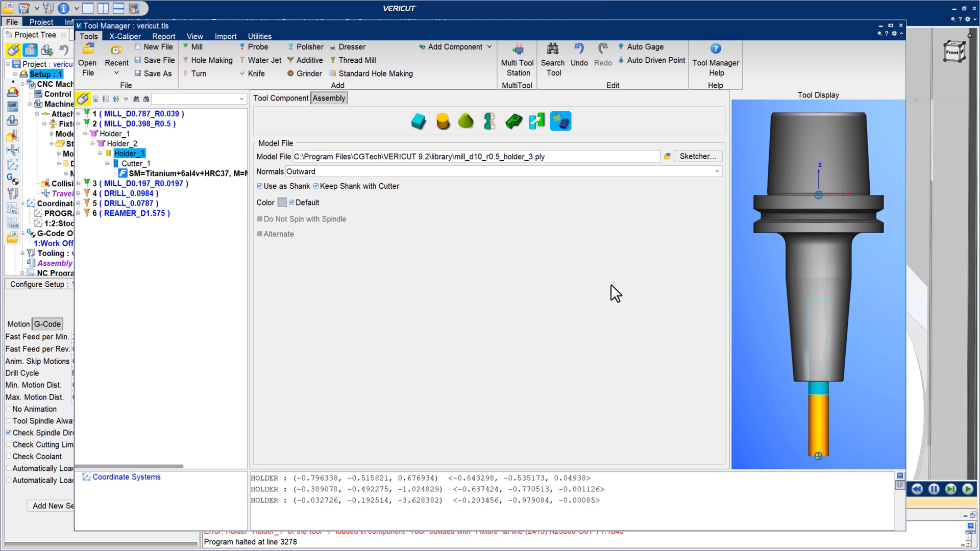
# Change the cutter's stick-out length from 1.4173 to 1.3.
pyautogui.click(816, 411)
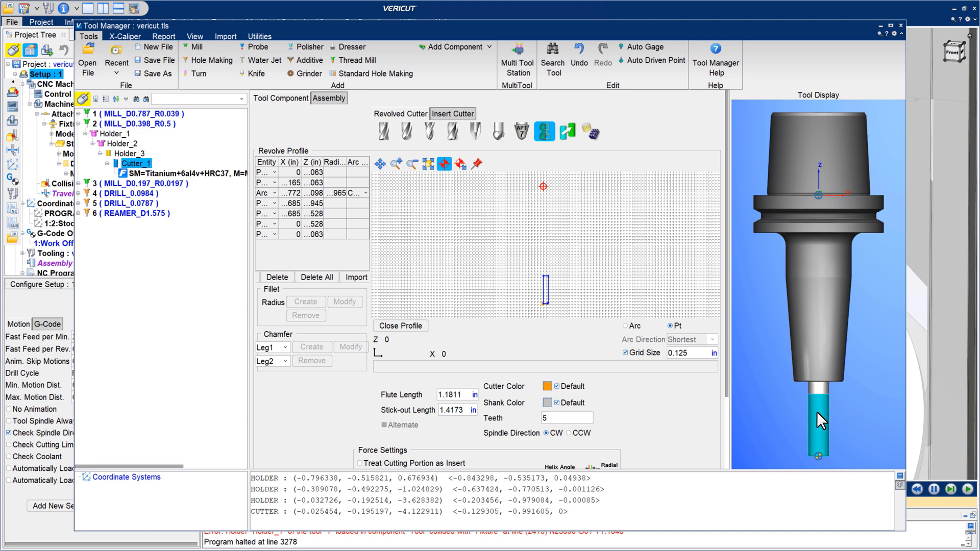
pyautogui.doubleClick(465, 410)
pyautogui.write('1.3')
pyautogui.press('Tab')
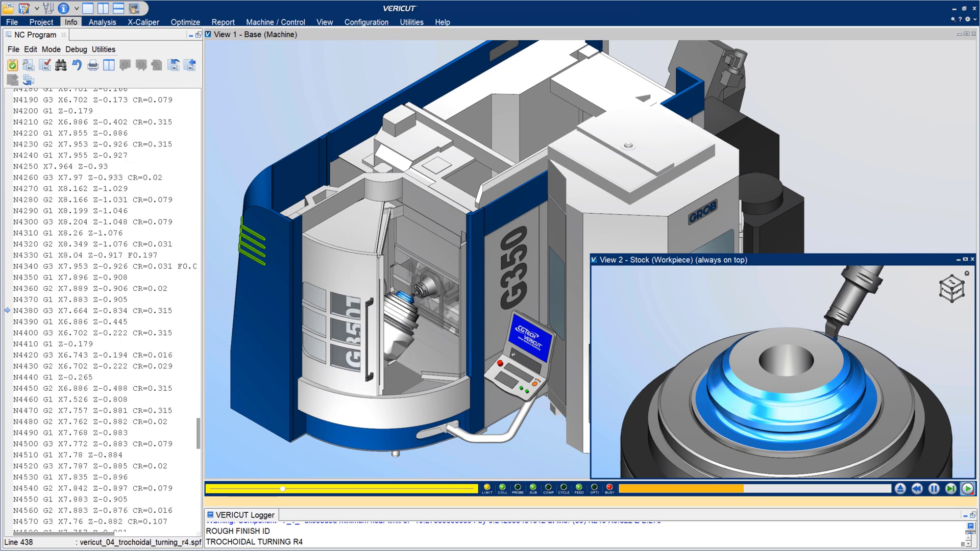
# Change the Display preference Color Theme from Dark Blue to Dark Mode and apply it.
pyautogui.click(361, 22)
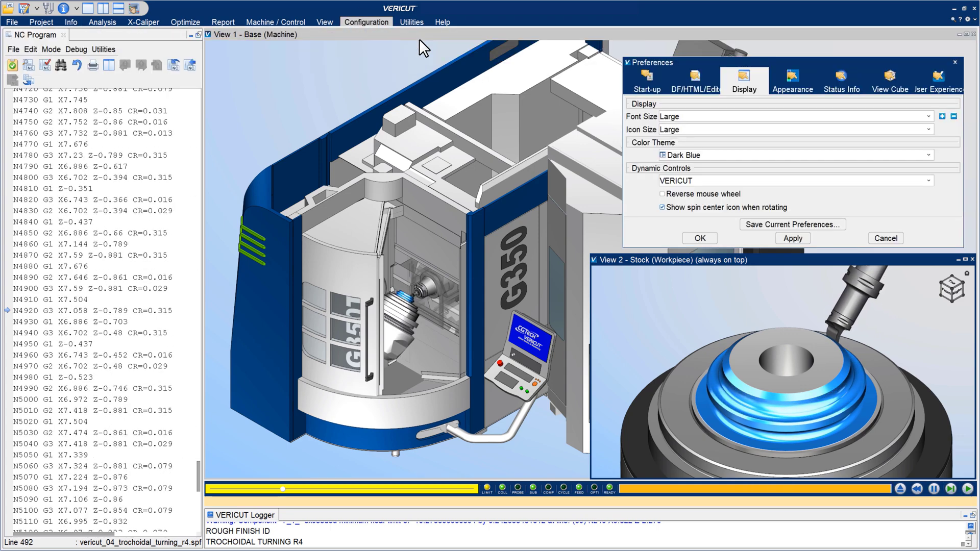
pyautogui.click(684, 154)
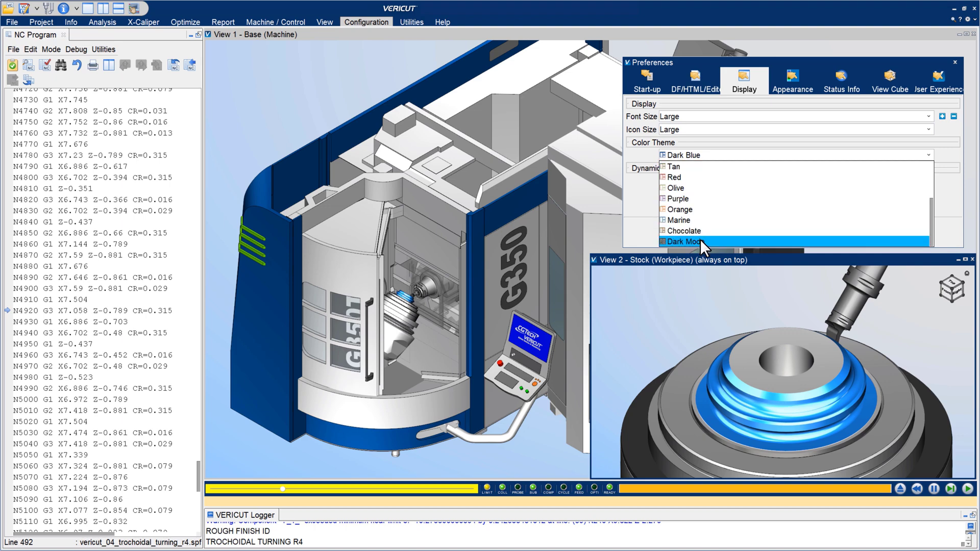
pyautogui.click(699, 242)
pyautogui.click(791, 238)
pyautogui.click(698, 238)
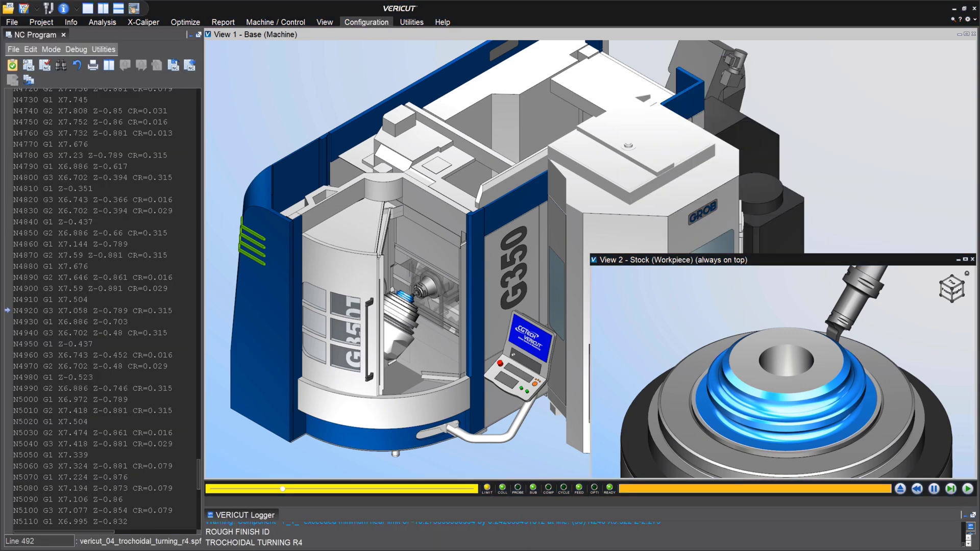